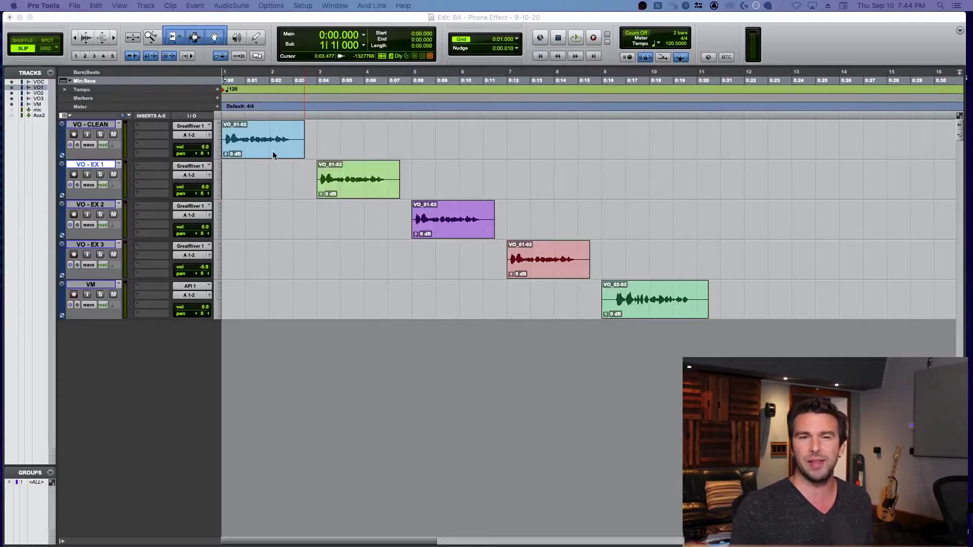
Play the clean voice-over clip, then select the clip on the VO - EX 1 track
left_click(273, 155)
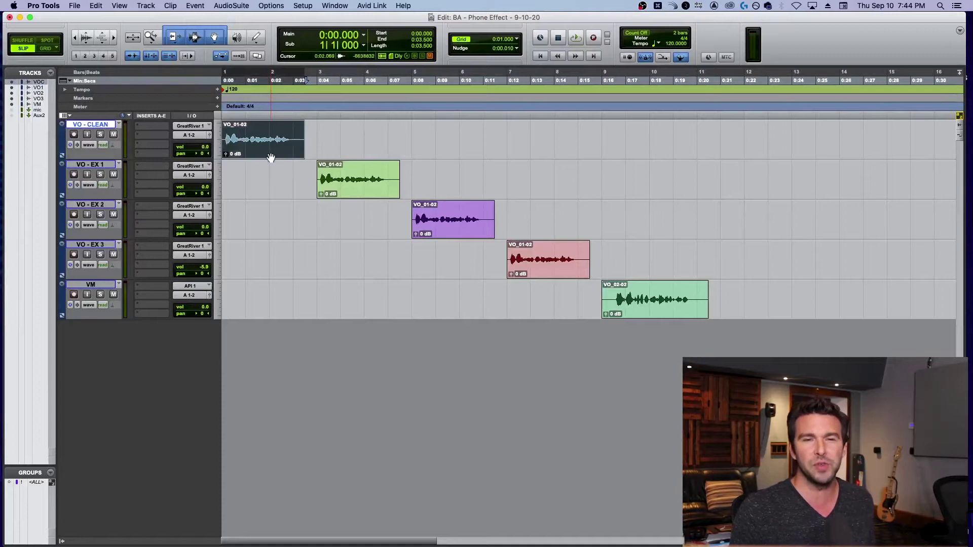
key("space")
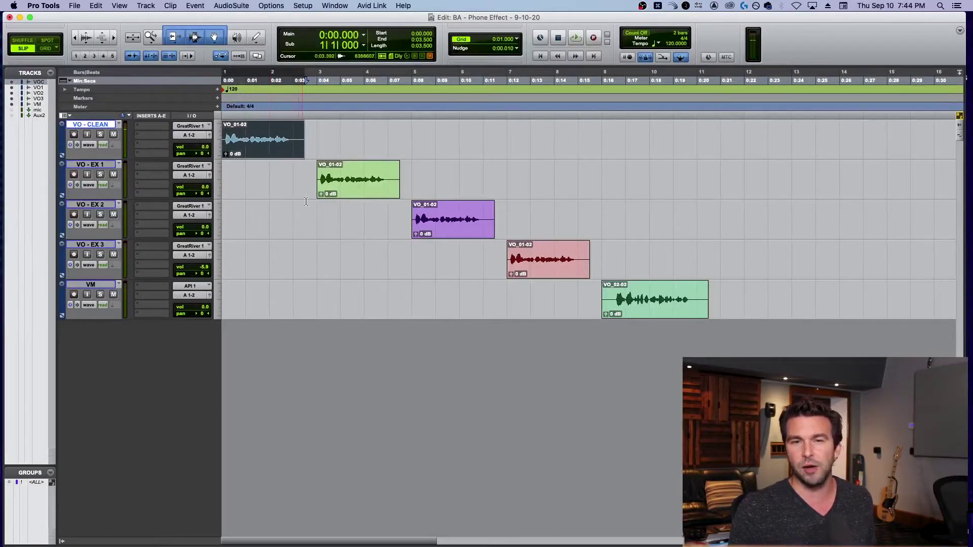
left_click(347, 190)
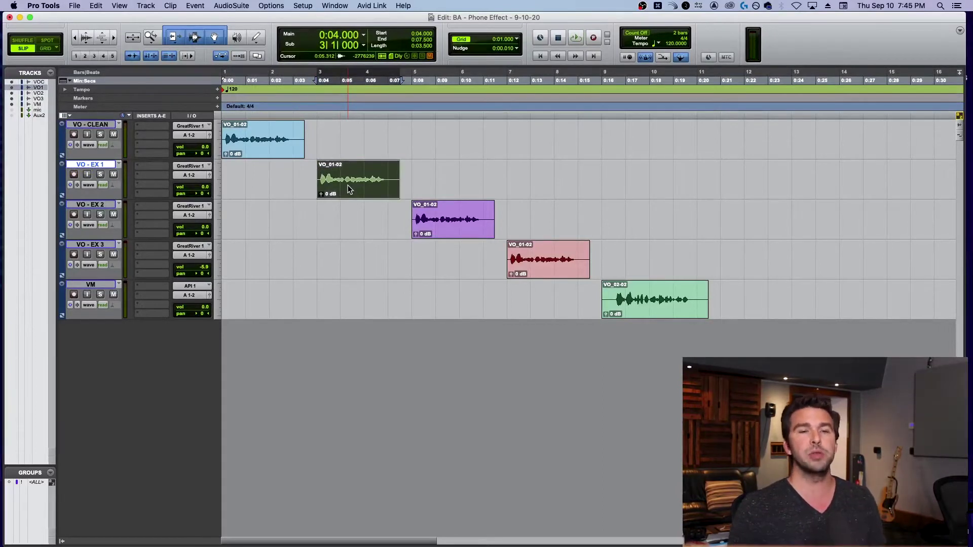
Insert a mono EQ3 7-Band on VO - EX 1 with the Telephone Vocal - 7 Band preset, and audition it
left_click(141, 168)
mouse_move(161, 177)
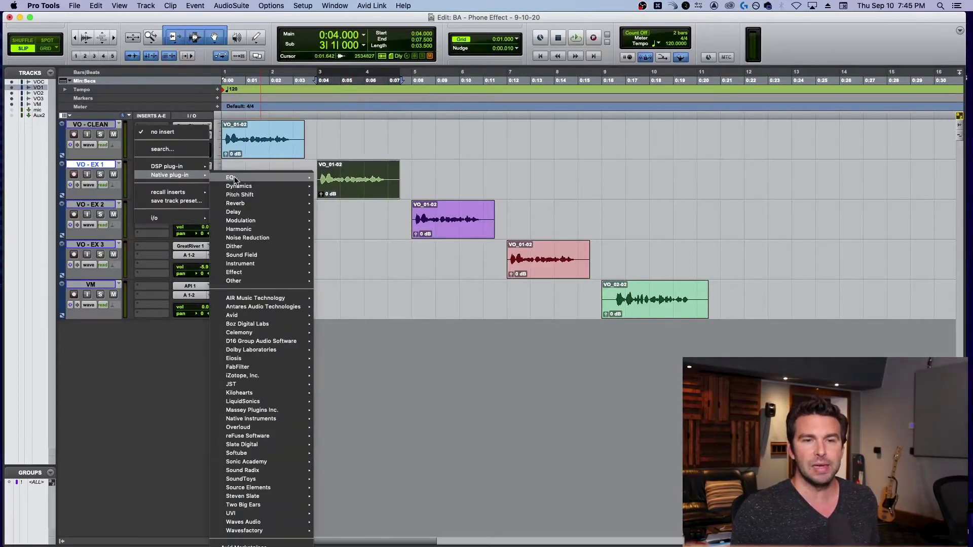
mouse_move(238, 178)
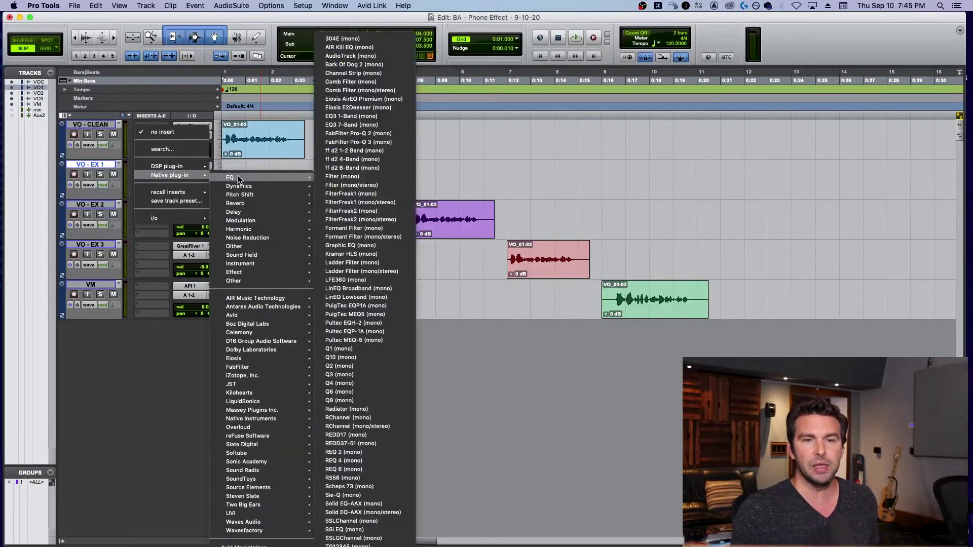
left_click(355, 125)
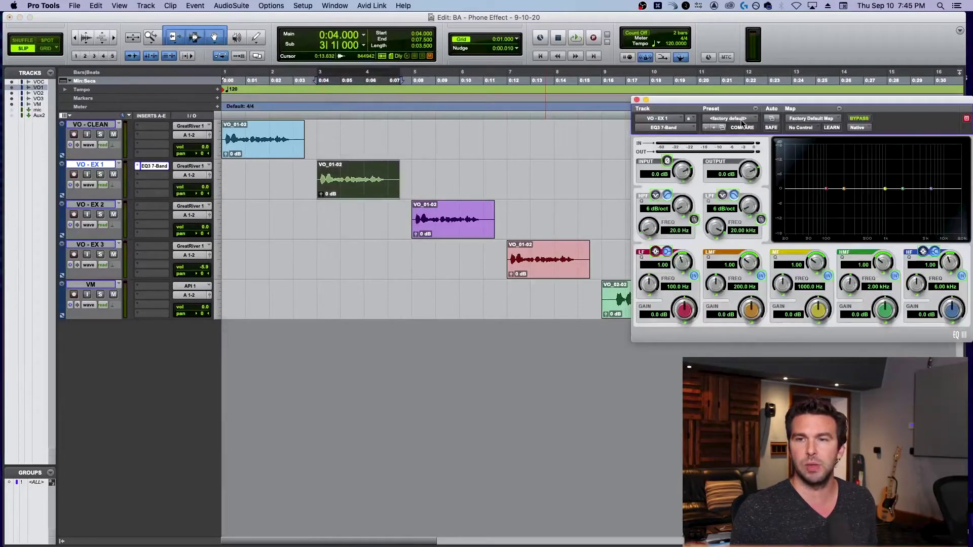
left_click(742, 123)
mouse_move(741, 95)
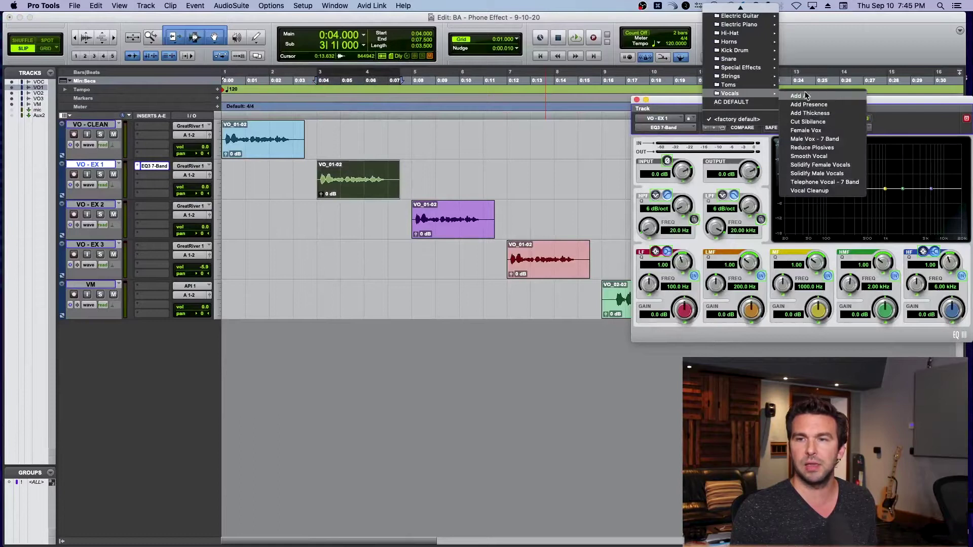
left_click(816, 182)
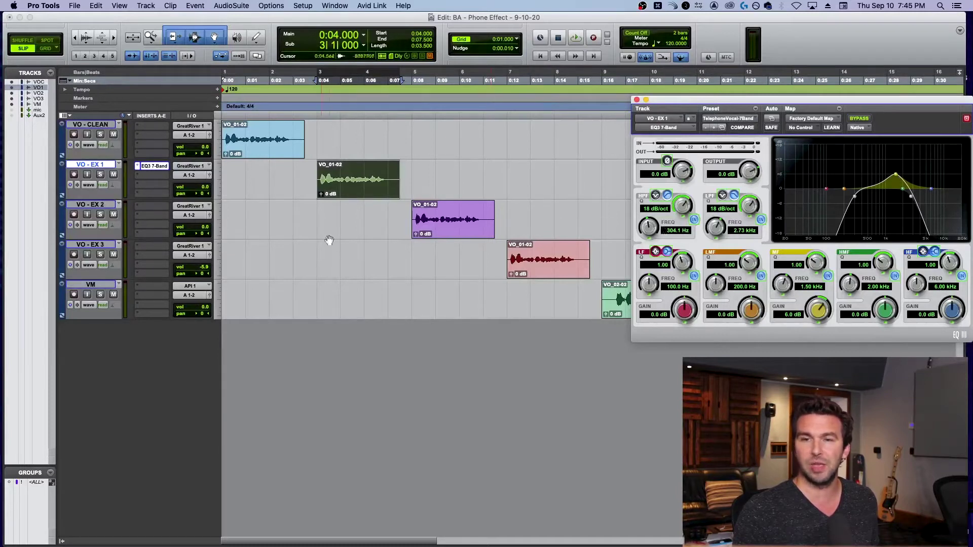
key("space")
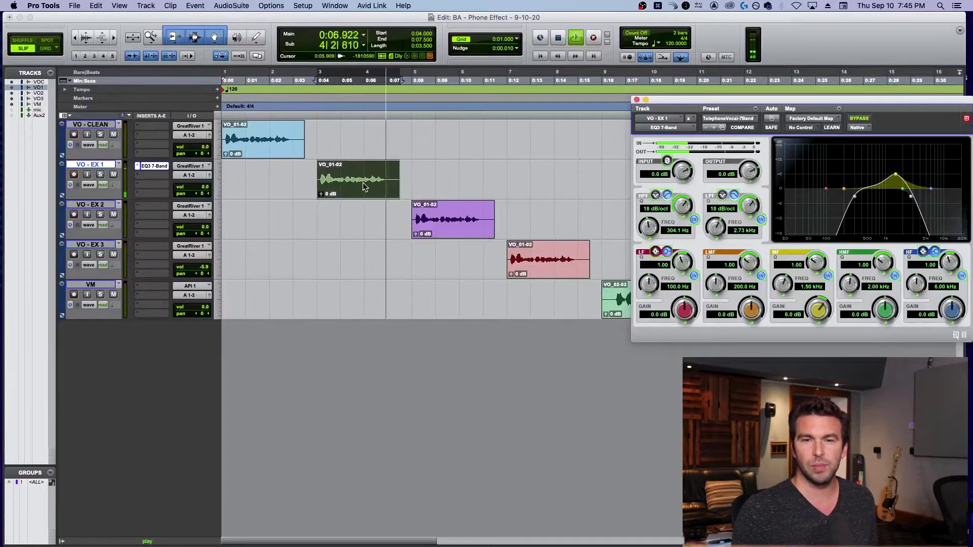
key("space")
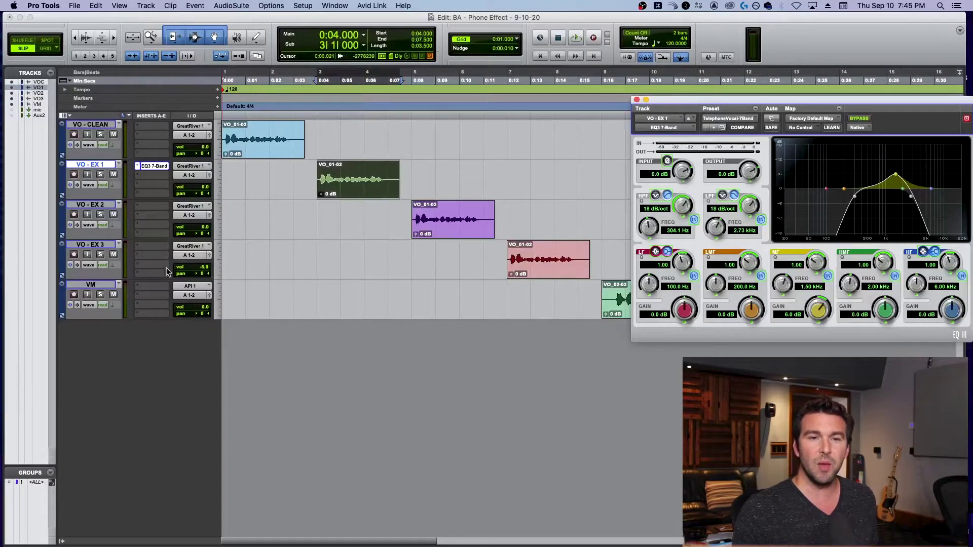
Insert the mono Space reverb on VO - EX 2 and move its window aside
left_click(140, 211)
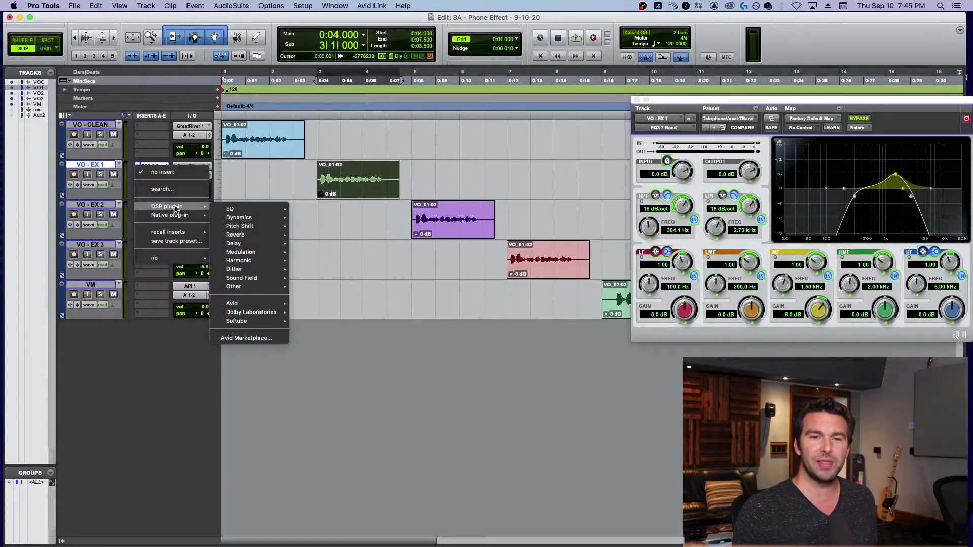
mouse_move(178, 216)
mouse_move(289, 235)
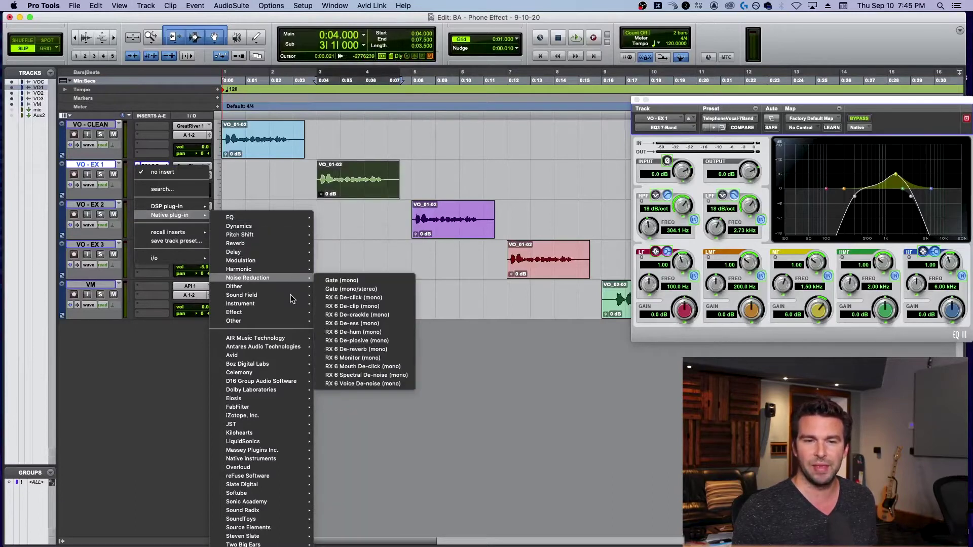
mouse_move(290, 294)
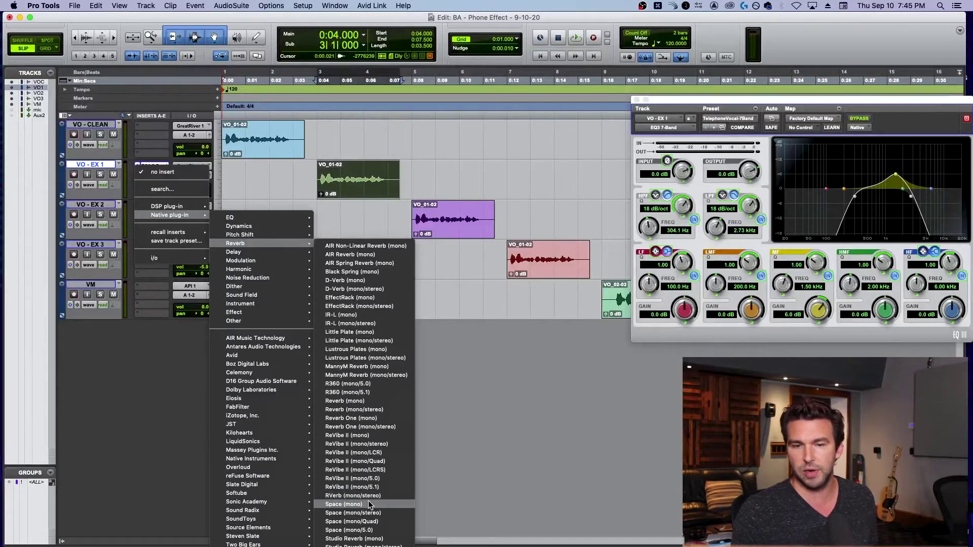
key("Escape")
left_click_drag(764, 102, 534, 80)
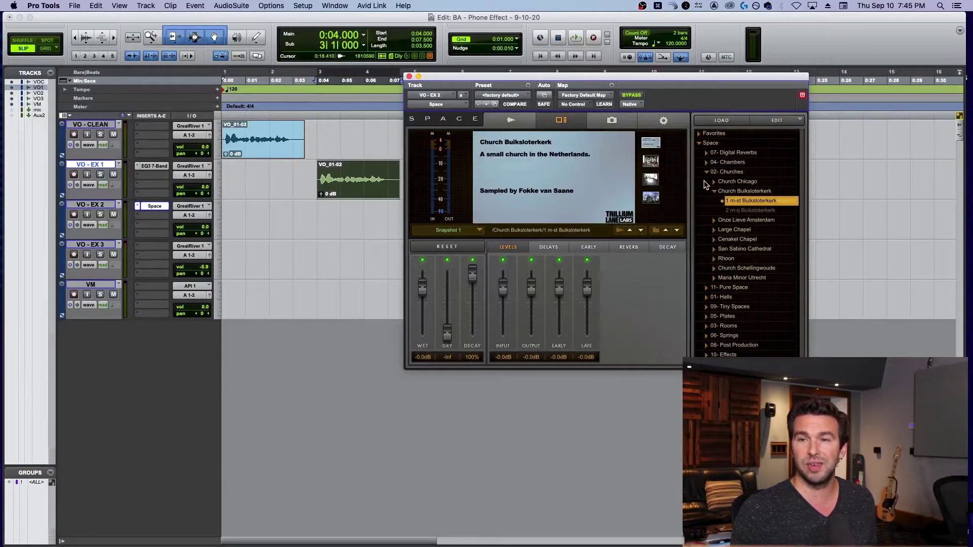
Load the Telephone T65 model impulse from Post Production > Speakers And Phones m-m
left_click(706, 172)
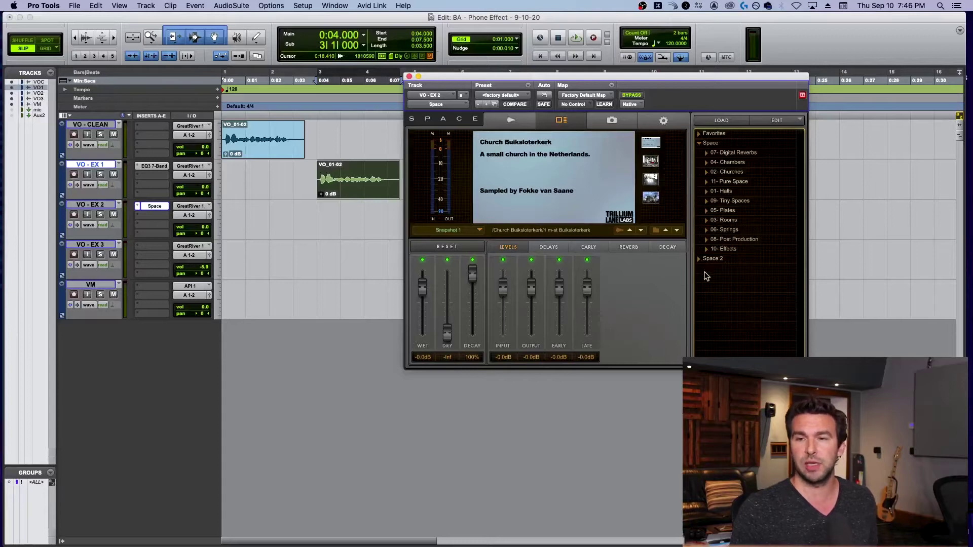
left_click(707, 239)
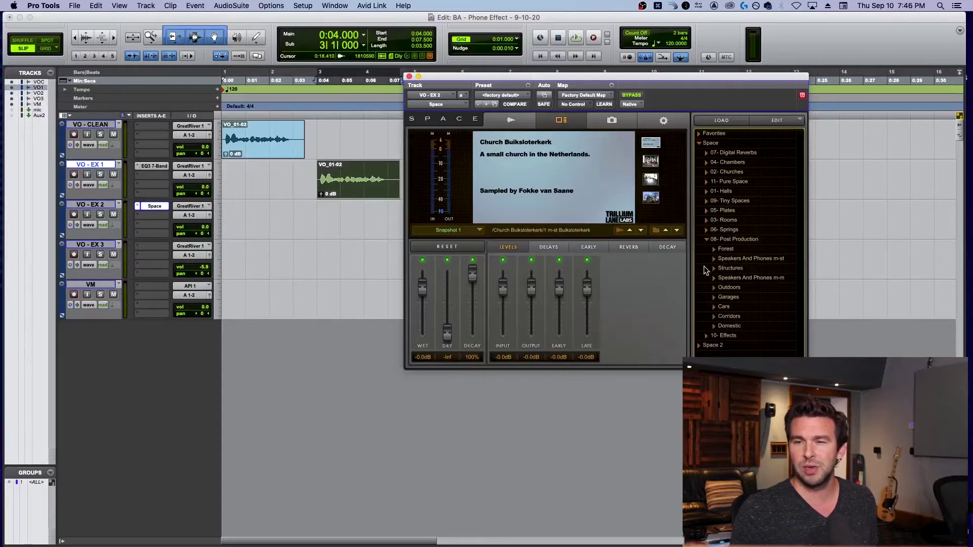
left_click(714, 279)
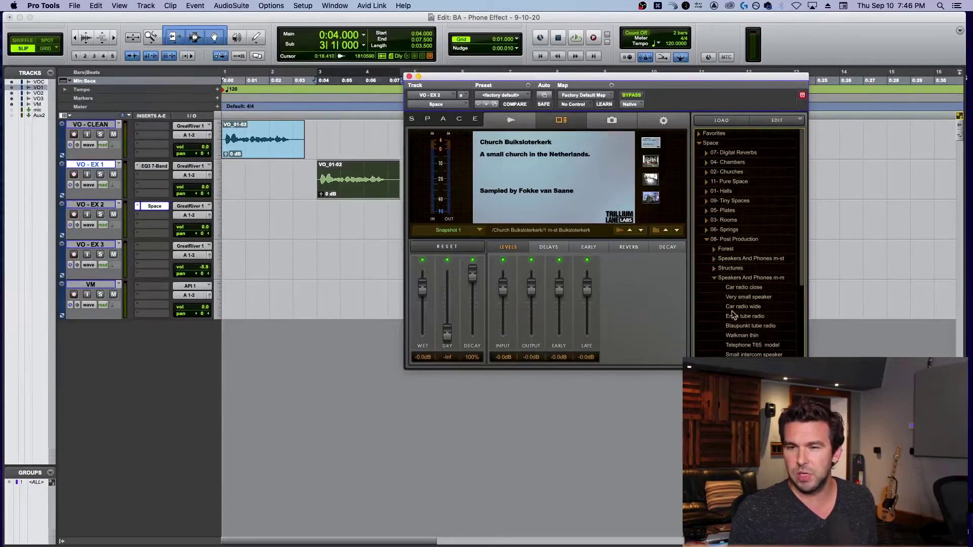
scroll(760, 327, "down", 2)
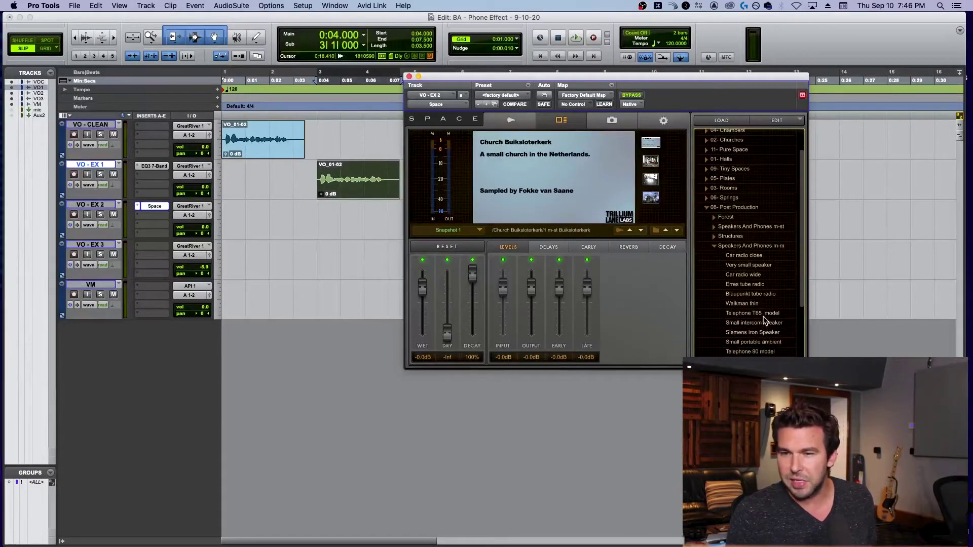
left_click(766, 314)
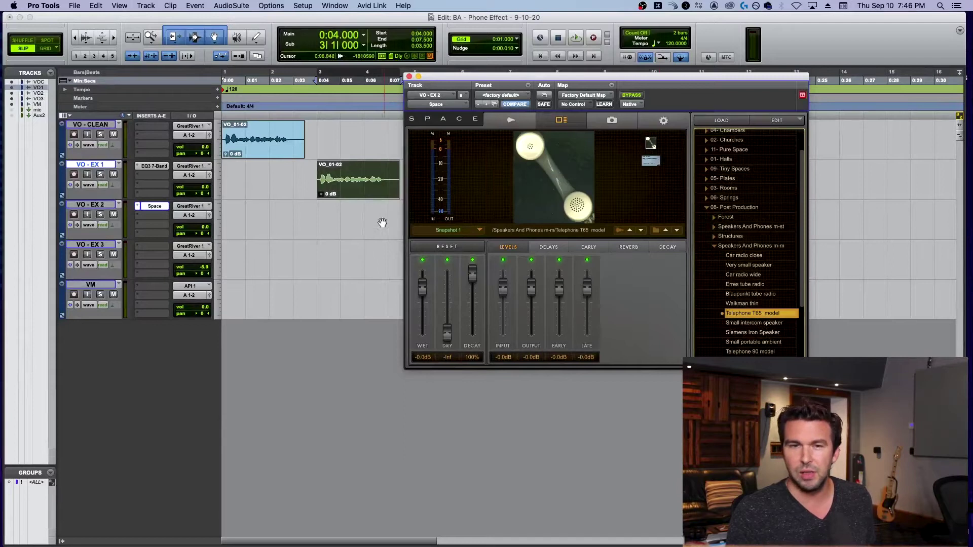
Audition the VO - EX 2 clip and raise its volume fader to +12.0 dB
left_click_drag(450, 79, 566, 92)
left_click(450, 217)
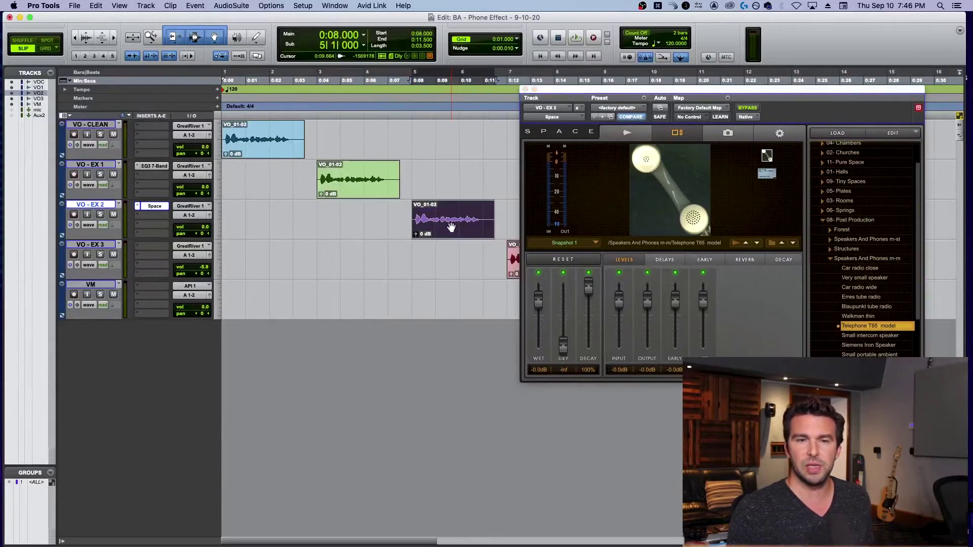
key("space")
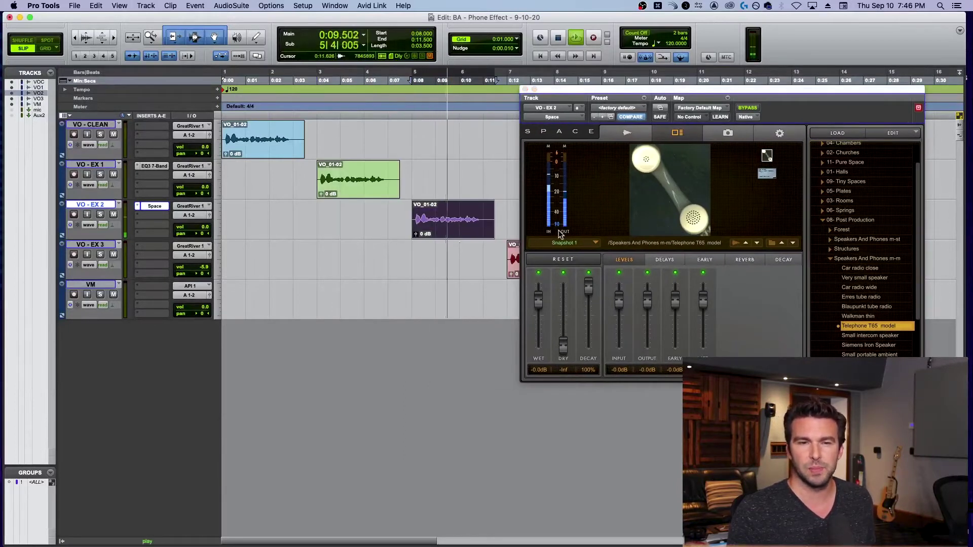
key("space")
left_click_drag(205, 226, 205, 218)
key("space")
key("space")
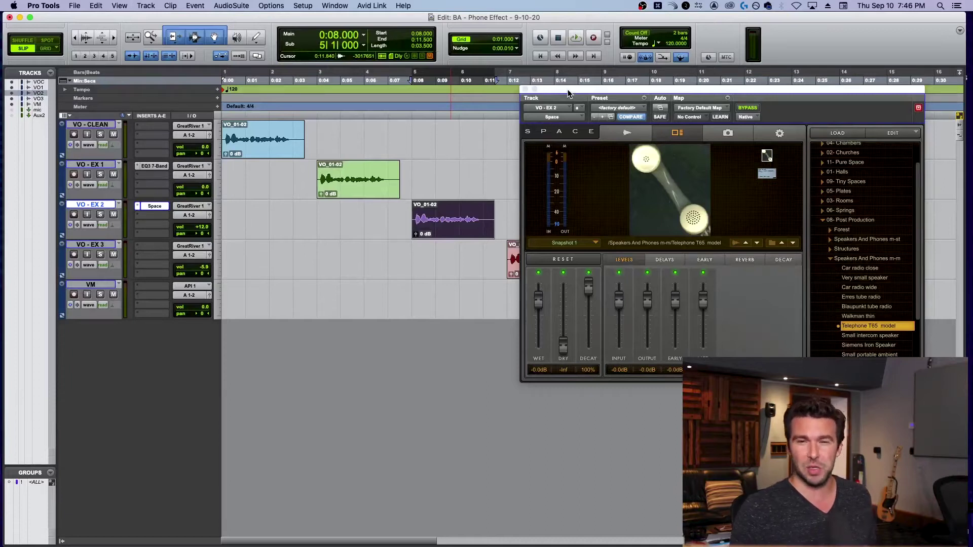
Scroll right and select the clip on the VO - EX 3 track
left_click_drag(567, 94, 639, 83)
scroll(473, 193, "right", 5)
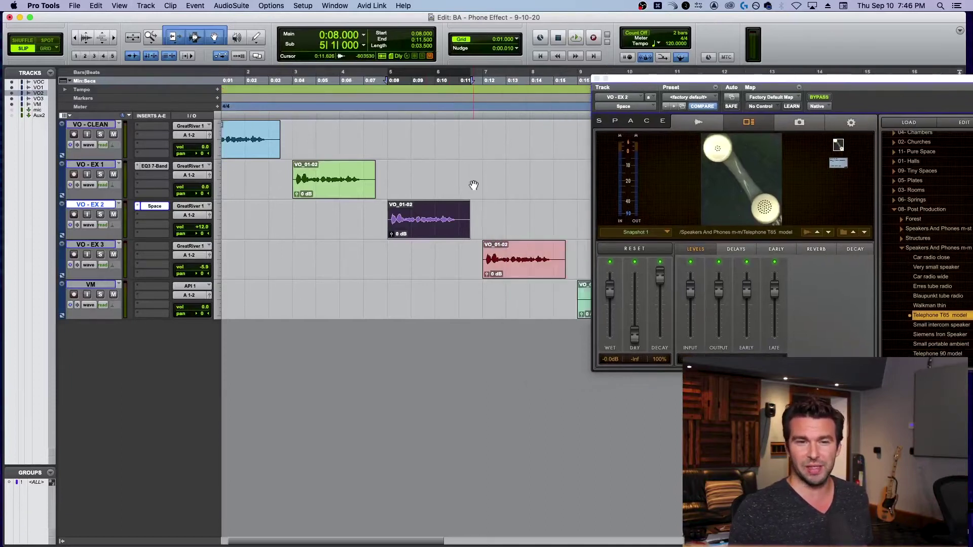
left_click(474, 213)
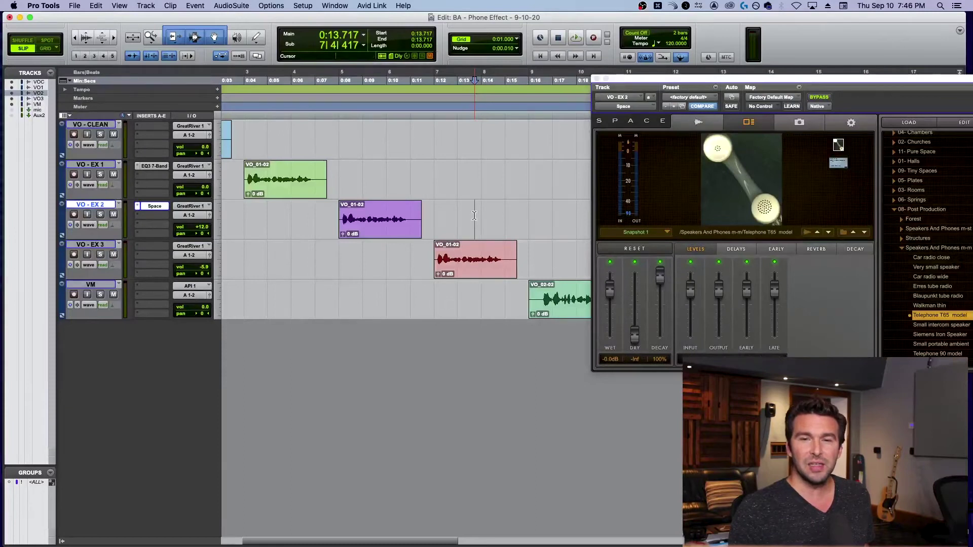
scroll(474, 216, "right", 2)
left_click(453, 263)
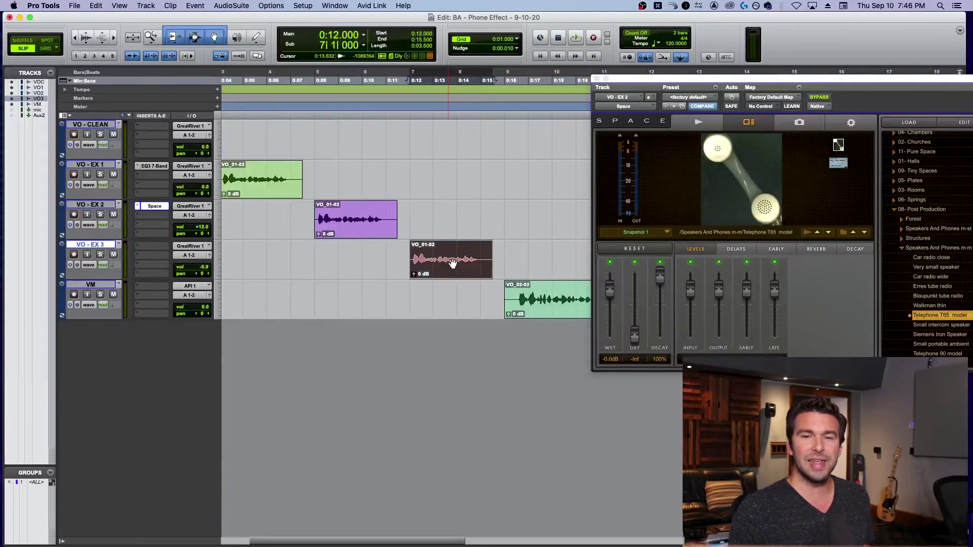
left_click(139, 245)
Copy VO - EX 1's telephone EQ onto VO - EX 3 and audition it
mouse_move(152, 246)
mouse_move(256, 251)
left_click(258, 230)
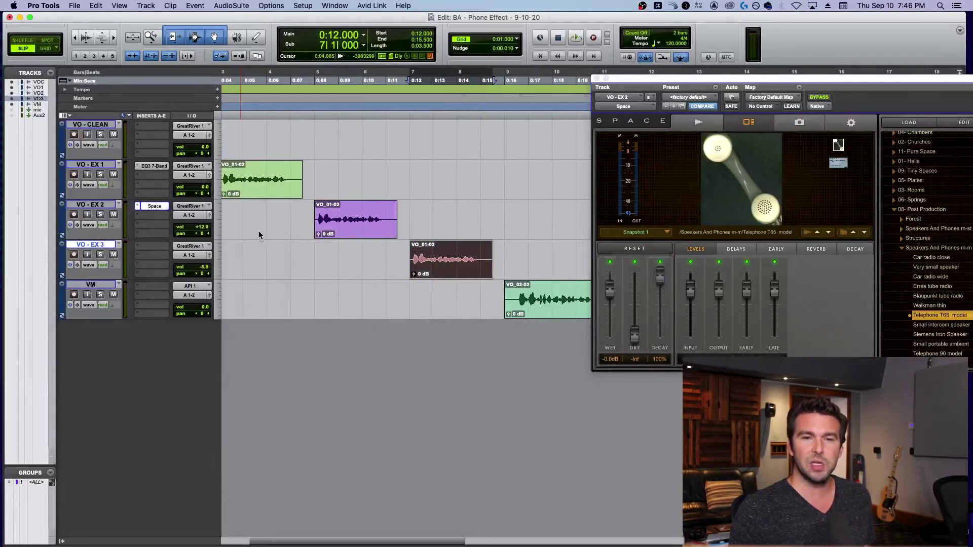
left_click(155, 166)
left_click_drag(155, 168, 164, 247)
key("space")
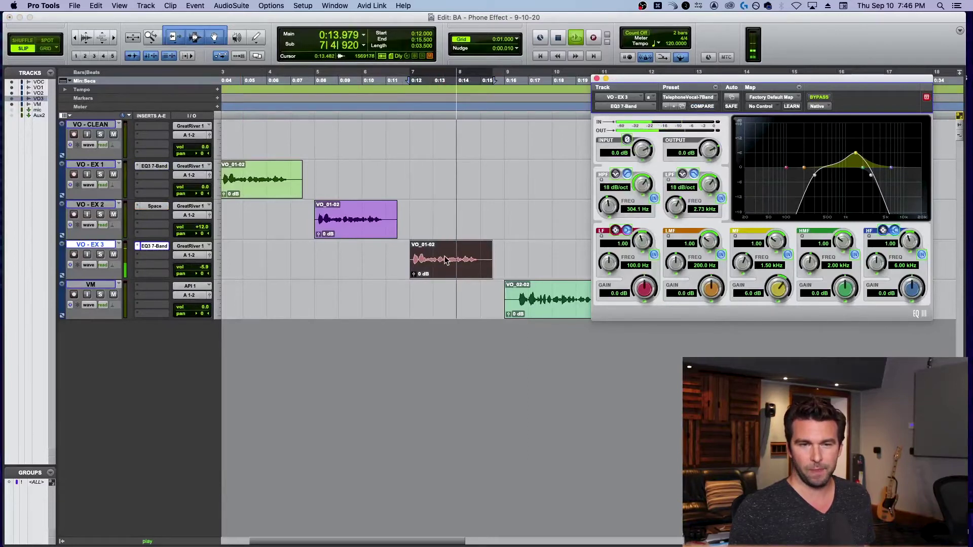
key("space")
left_click(329, 268)
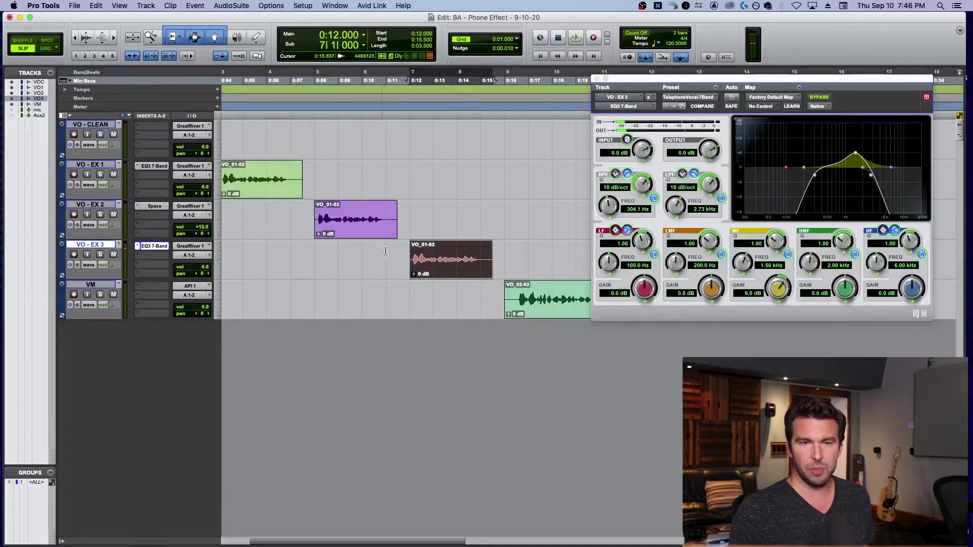
key("space")
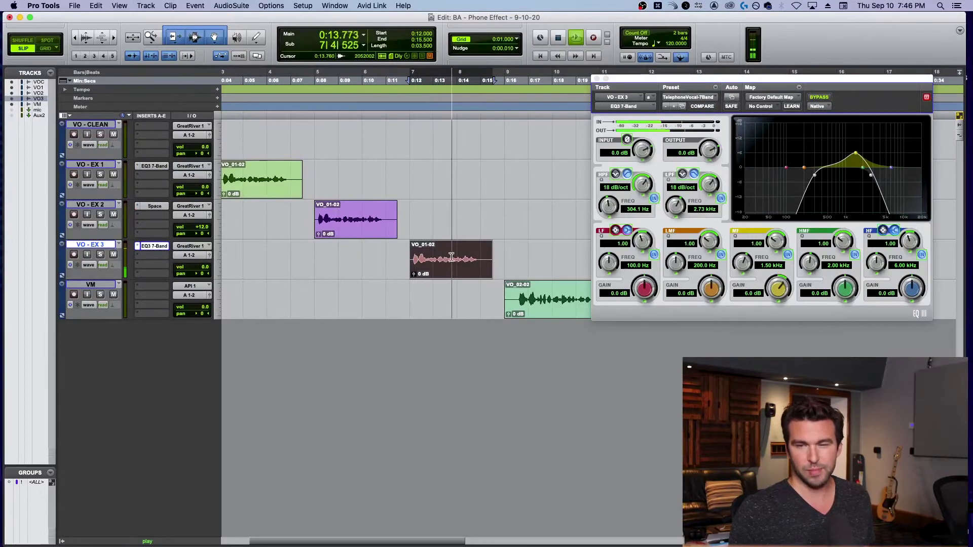
key("space")
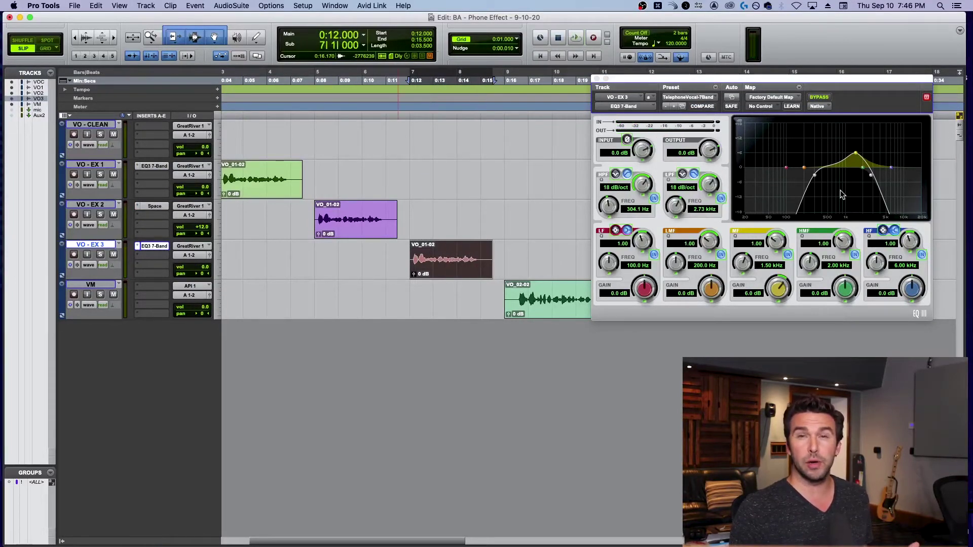
Move the EQ's high-pass to 220.9 Hz and low-pass to 3.93 kHz while auditioning
left_click(817, 181)
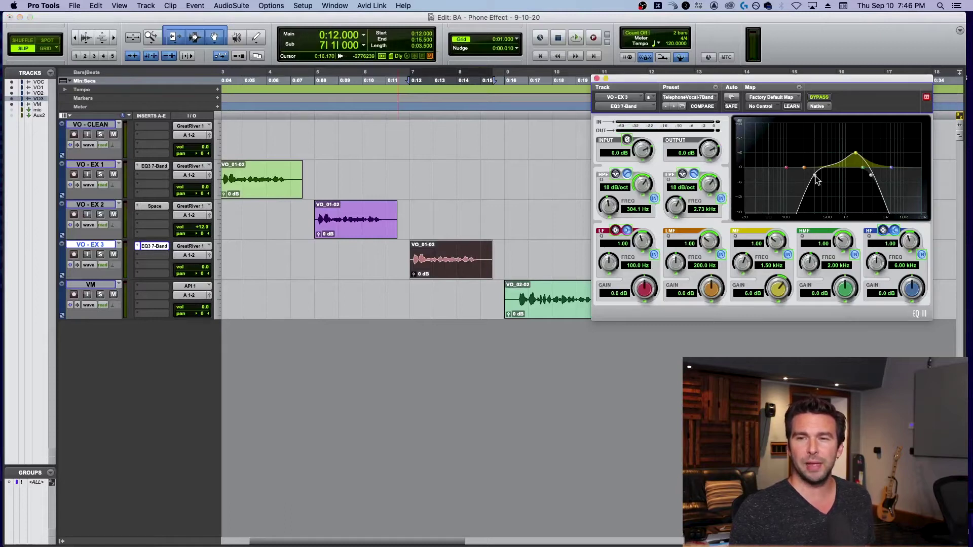
key("space")
left_click_drag(812, 183, 808, 182)
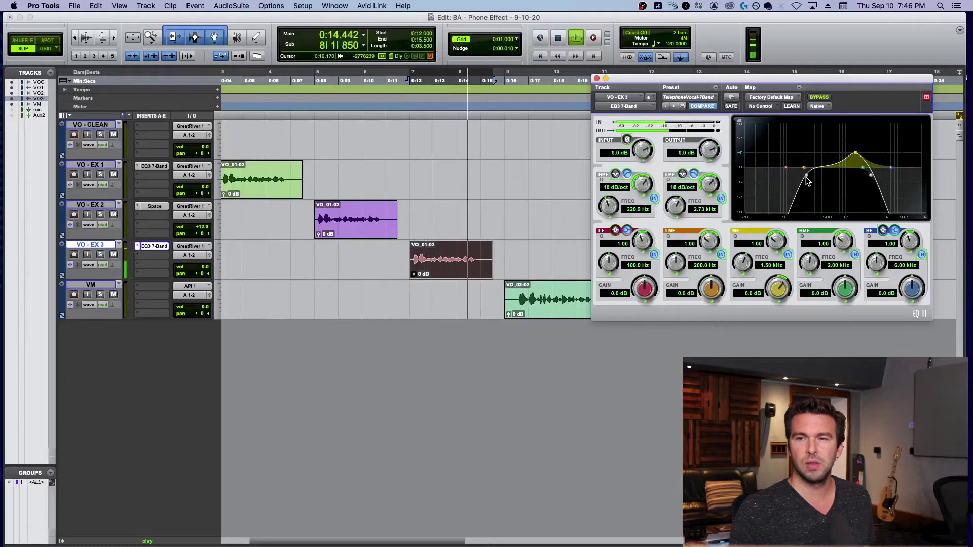
key("space")
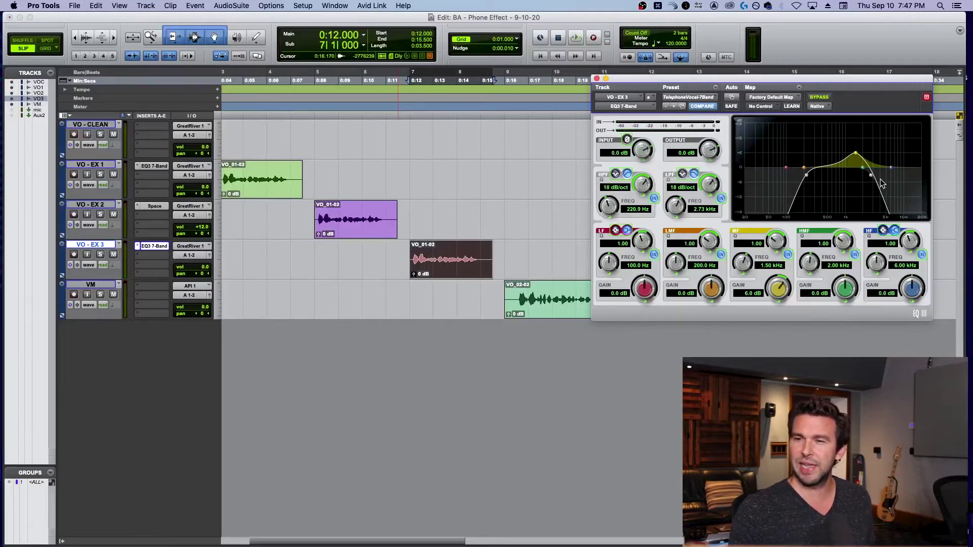
key("space")
left_click_drag(872, 179, 880, 178)
key("space")
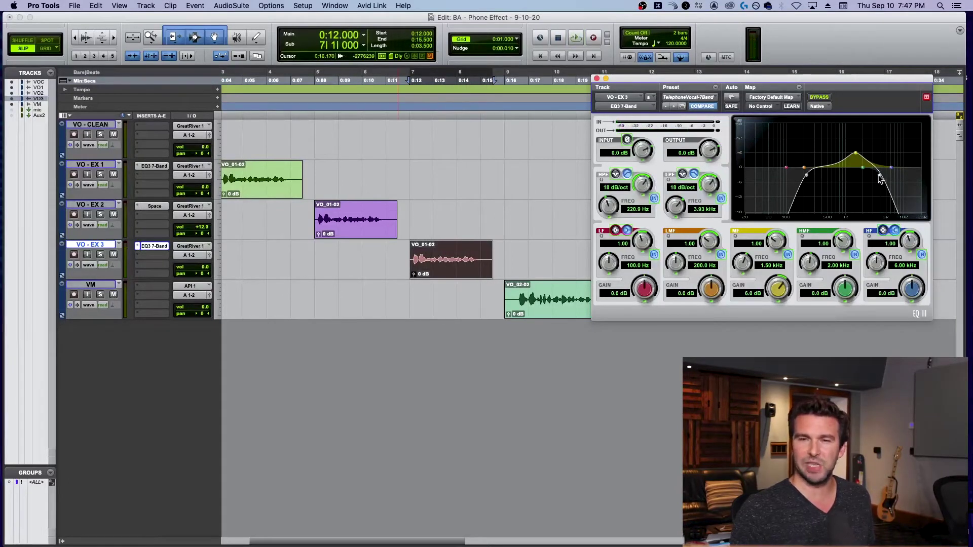
key("space")
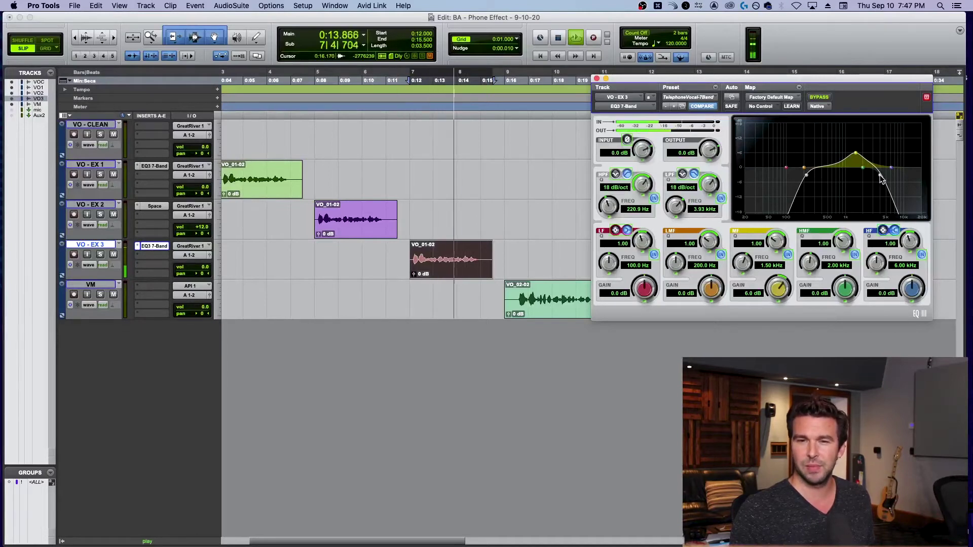
key("space")
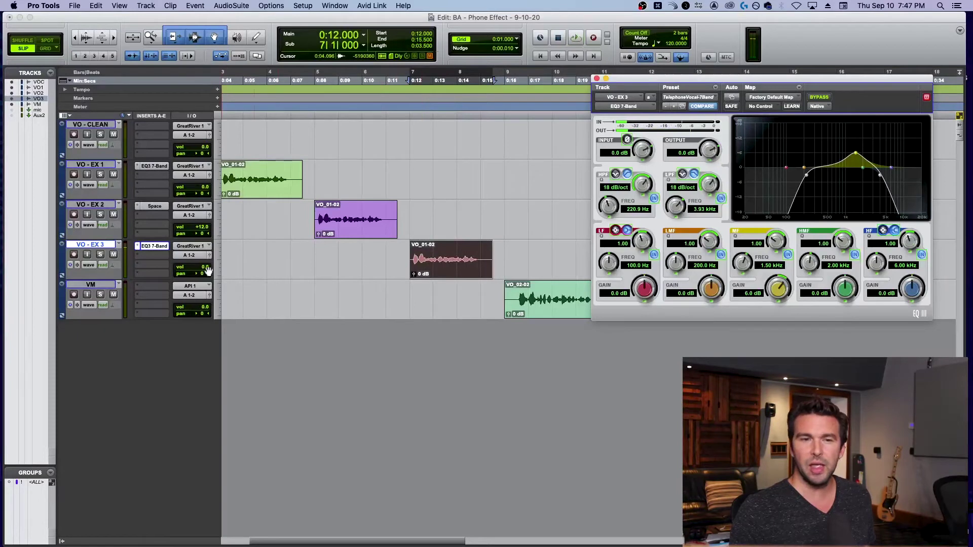
left_click(138, 257)
Insert Native plug-in > Harmonic > Lo-Fi (mono) after the EQ on VO - EX 3
mouse_move(164, 263)
mouse_move(270, 263)
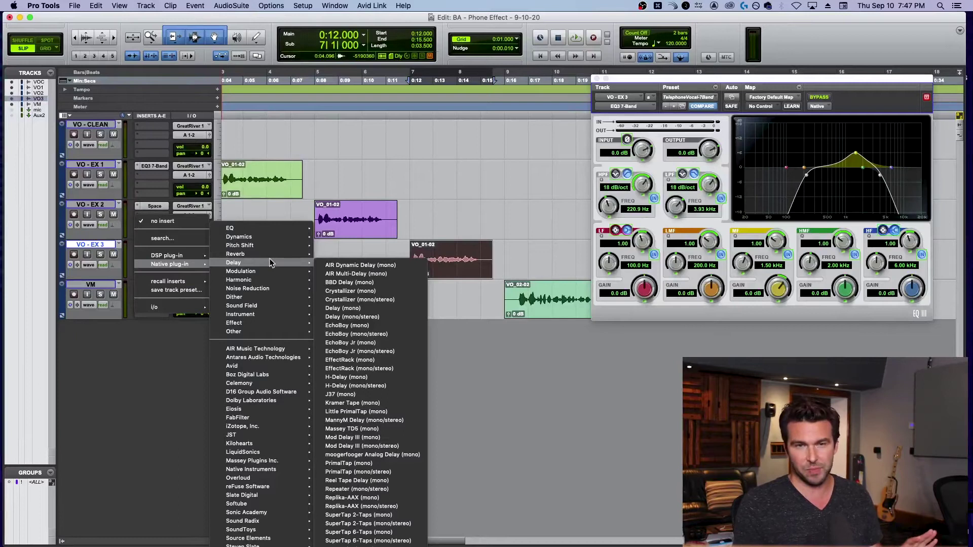
mouse_move(282, 281)
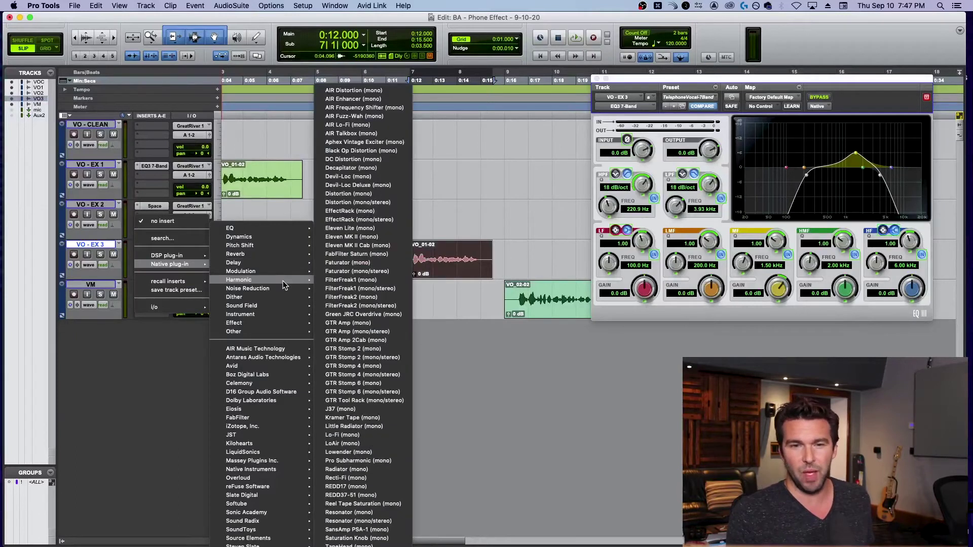
left_click(381, 436)
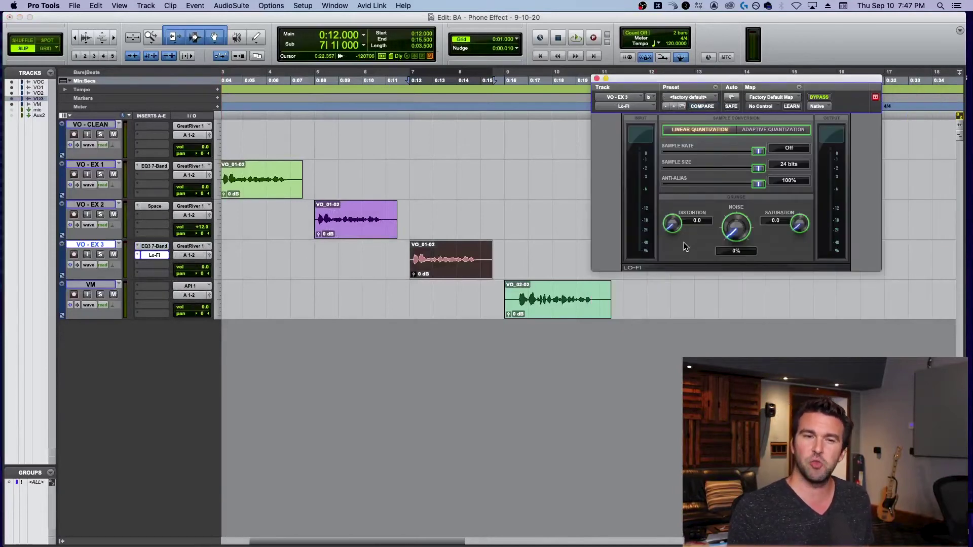
During playback, set Lo-Fi Distortion to 0.5 and Saturation to 0.2
key("space")
left_click_drag(672, 223, 672, 222)
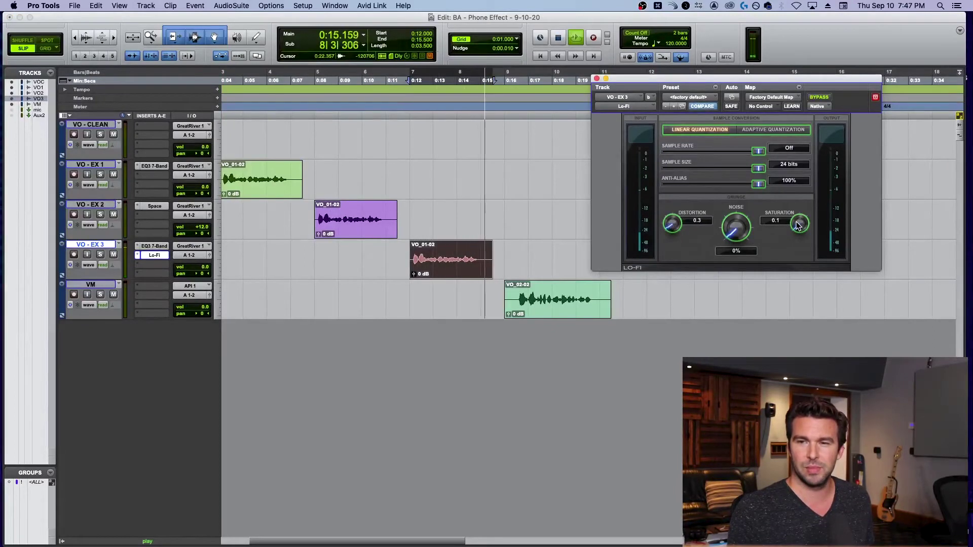
left_click_drag(799, 228, 798, 223)
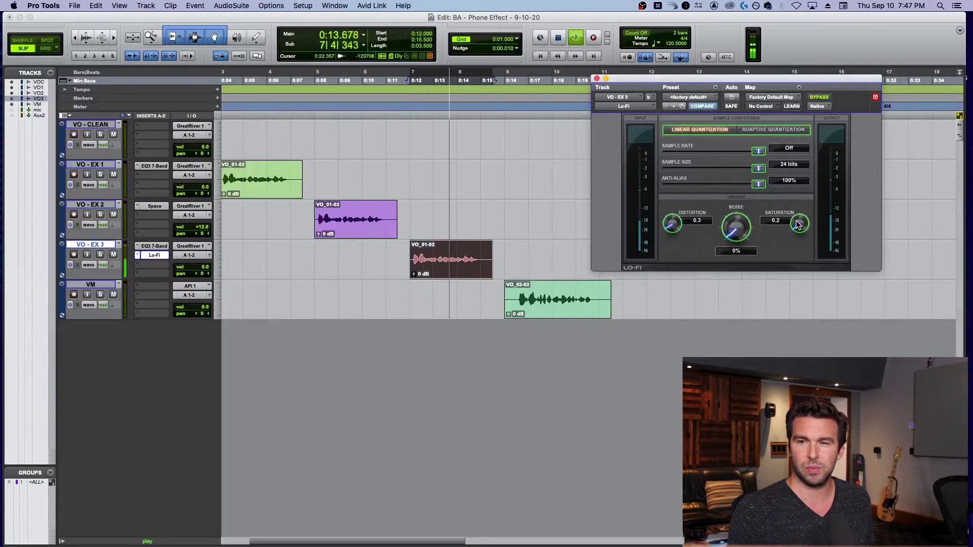
left_click_drag(668, 227, 668, 228)
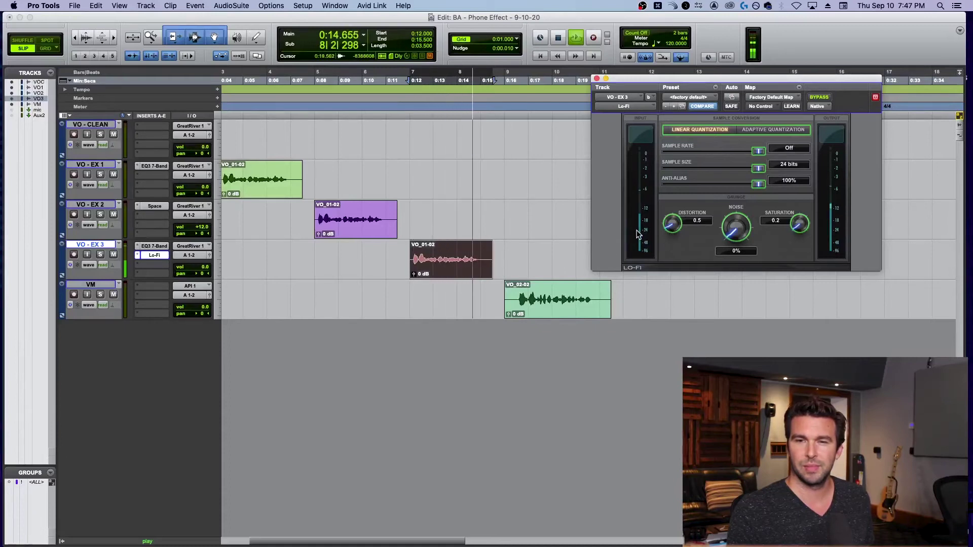
key("space")
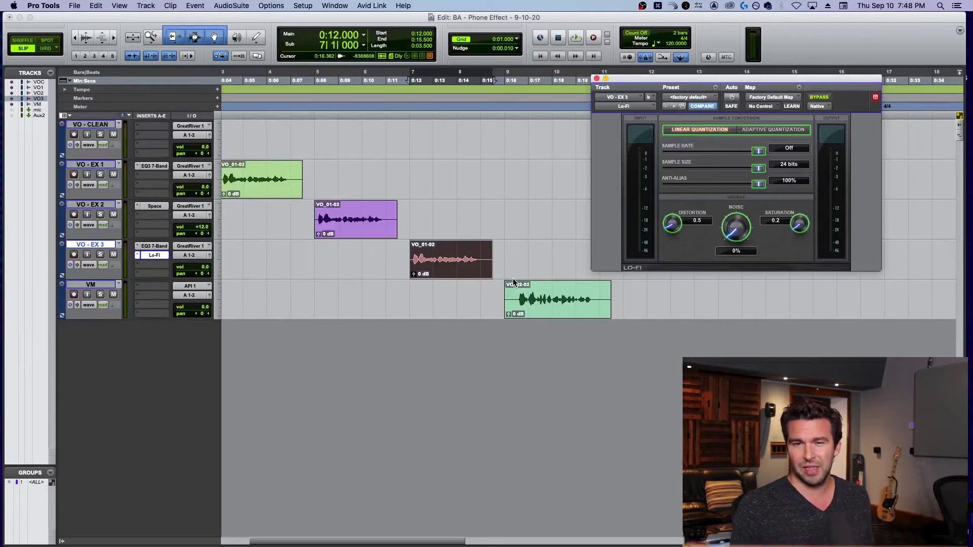
left_click(465, 264)
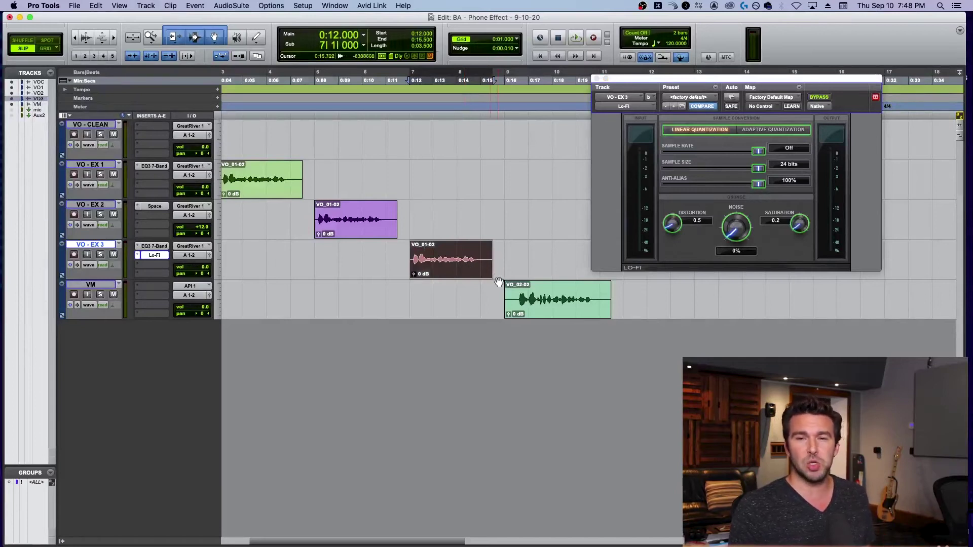
left_click(519, 302)
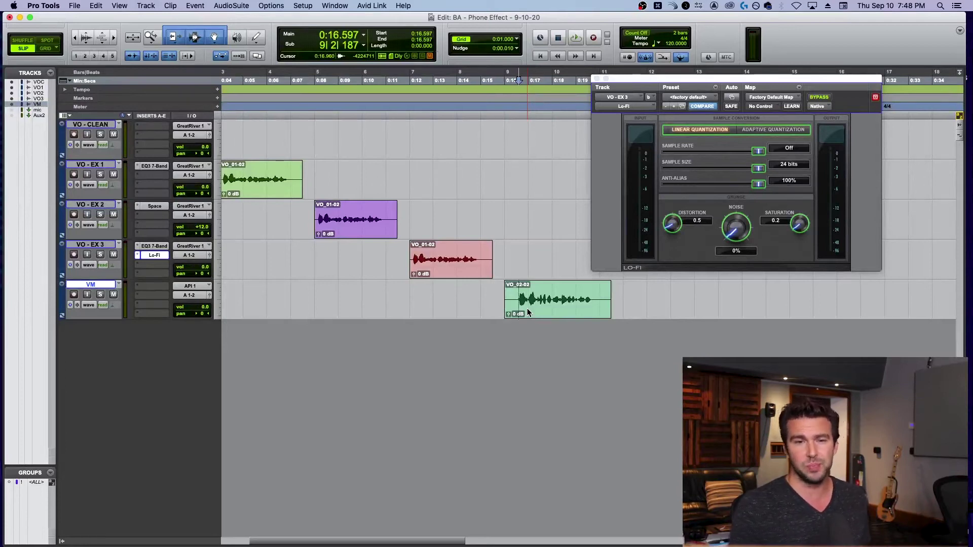
key("space")
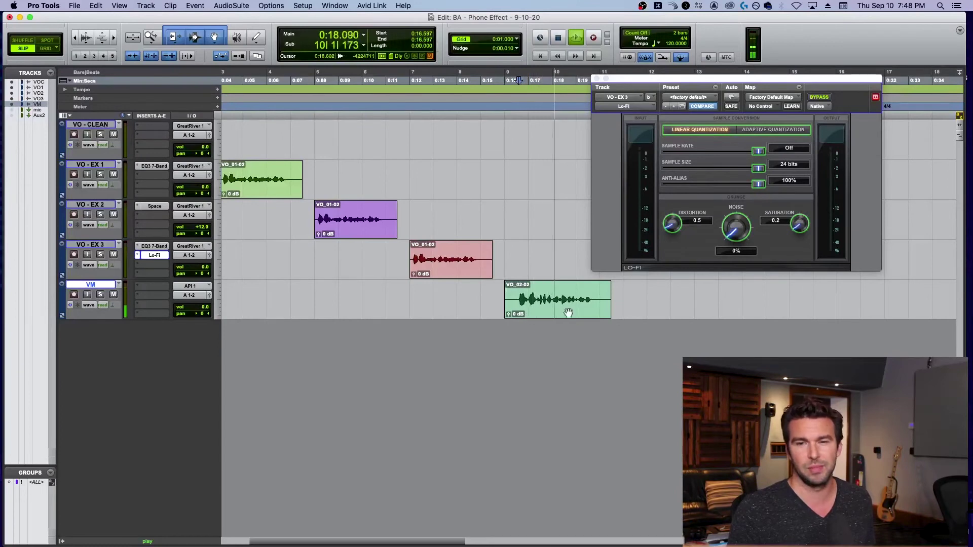
key("space")
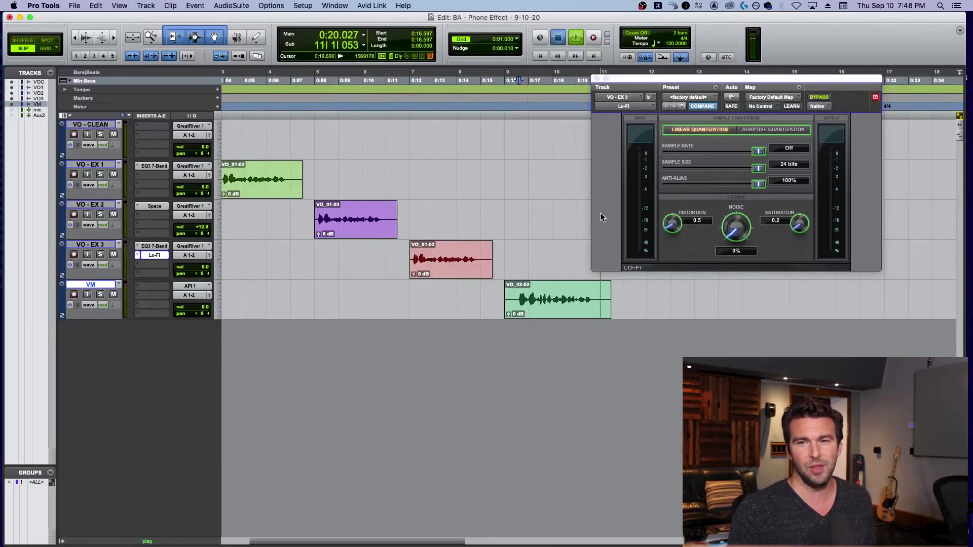
Close the Lo-Fi window, scroll back and place the insertion point at 0:17.557 on VM
left_click(596, 78)
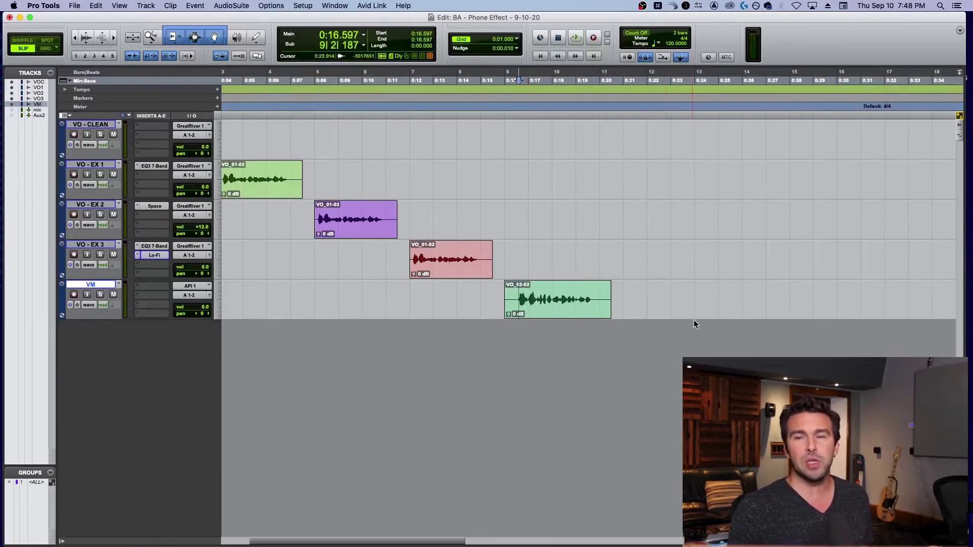
scroll(673, 293, "left", 5)
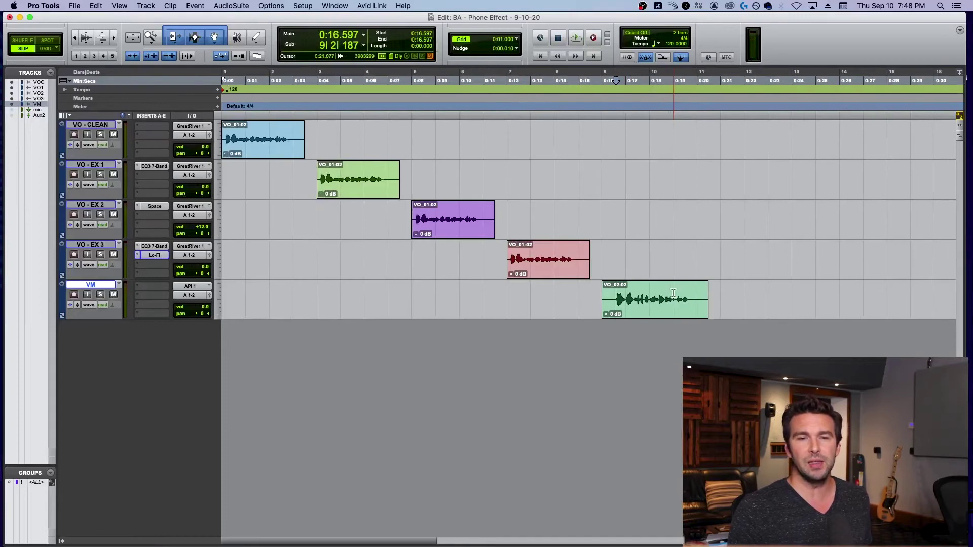
left_click(639, 298)
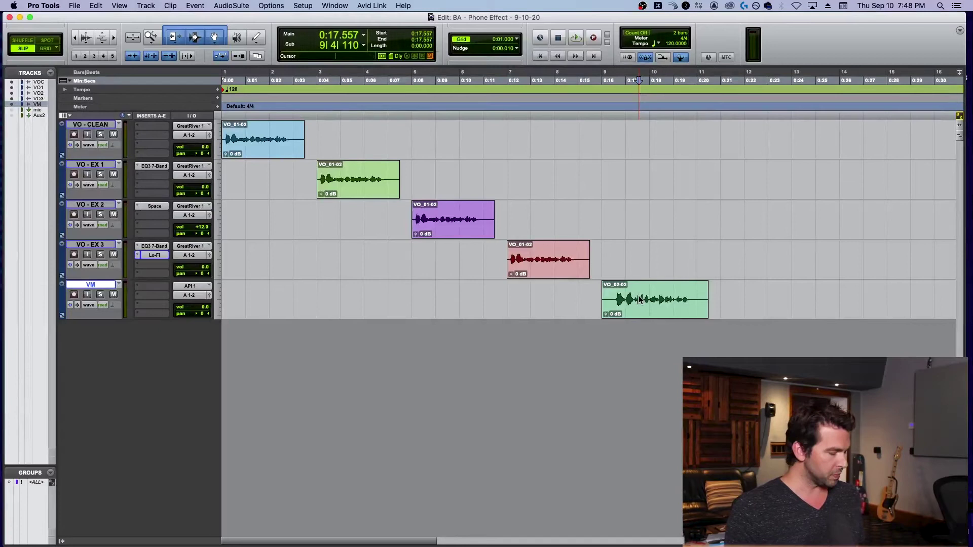
scroll(639, 299, "right", 2)
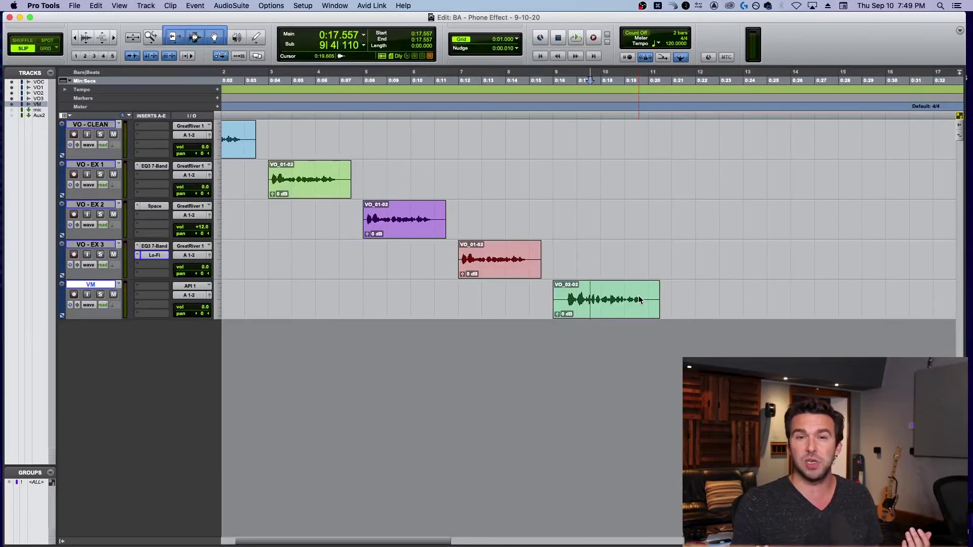
Zoom and scroll to the later VO - EX 2 clips, placing the insertion point near 1:05
key("super+bracketleft")
key("super+bracketleft")
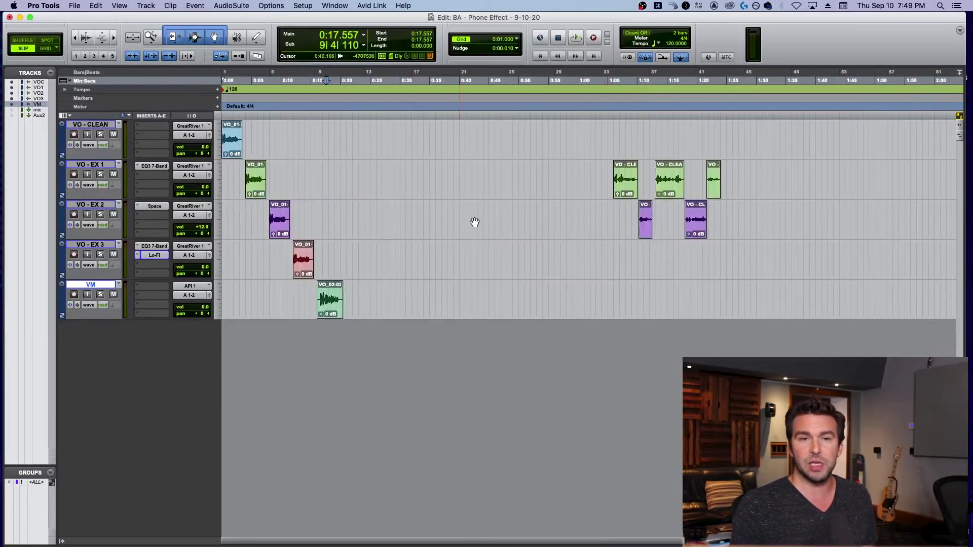
left_click(609, 207)
key("super+bracketright")
key("super+bracketright")
left_click(615, 208)
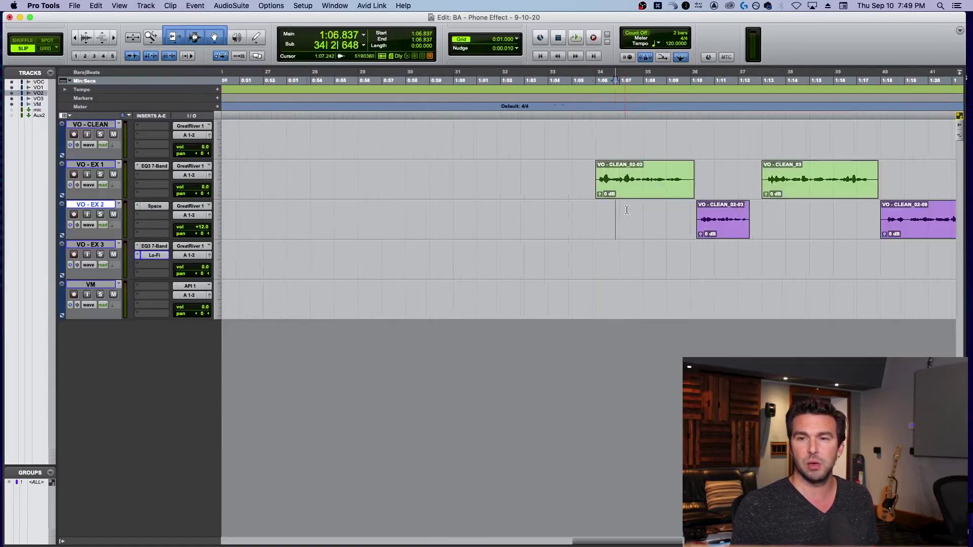
key("super+bracketleft")
scroll(618, 210, "right", 2)
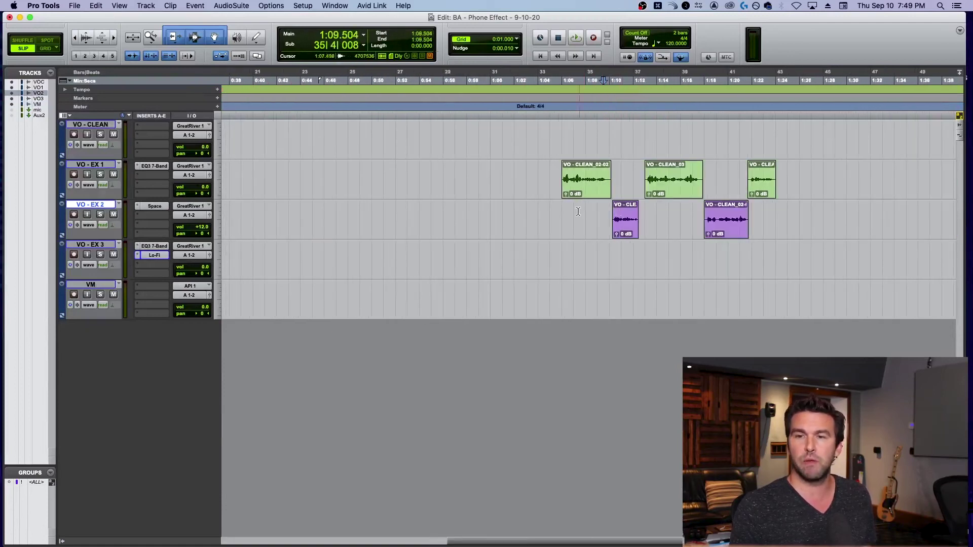
left_click(558, 213)
left_click(556, 210)
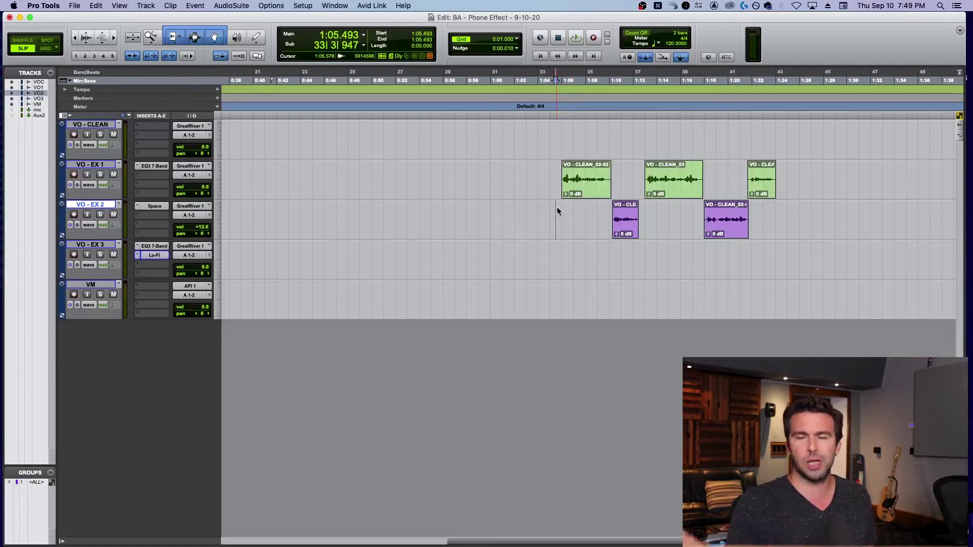
Play from 1:05.493 and boost the purple clips' clip gain to +4.0 dB
key("space")
key("ctrl+shift+Up")
key("ctrl+shift+Up")
key("ctrl+shift+Up")
key("ctrl+shift+Up")
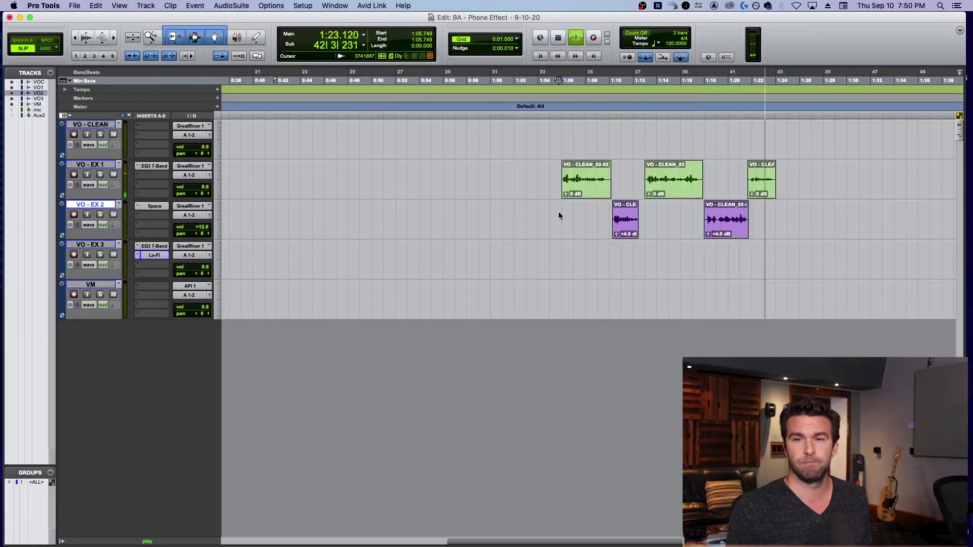
key("space")
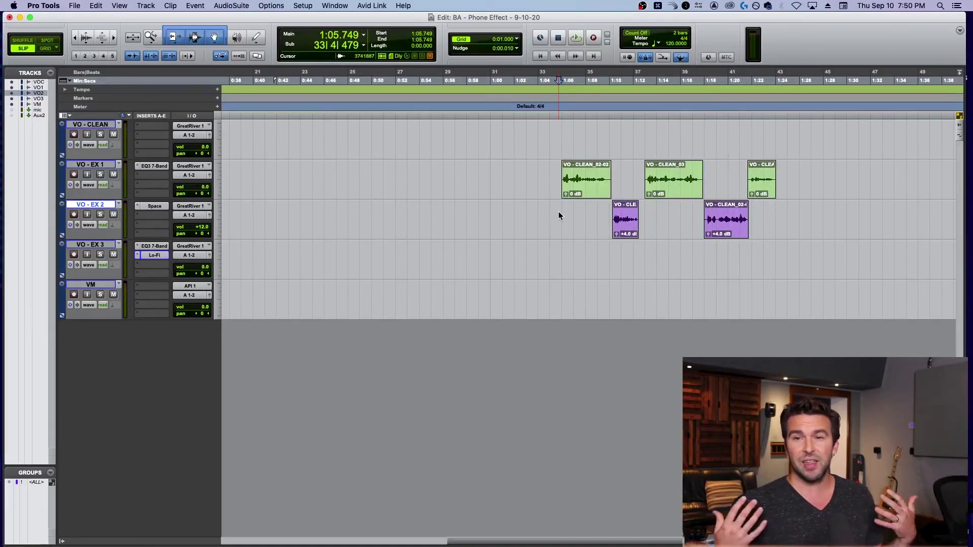
Jump to the session start and place the insertion point at 0:01.834 on VO - EX 1
key("Return")
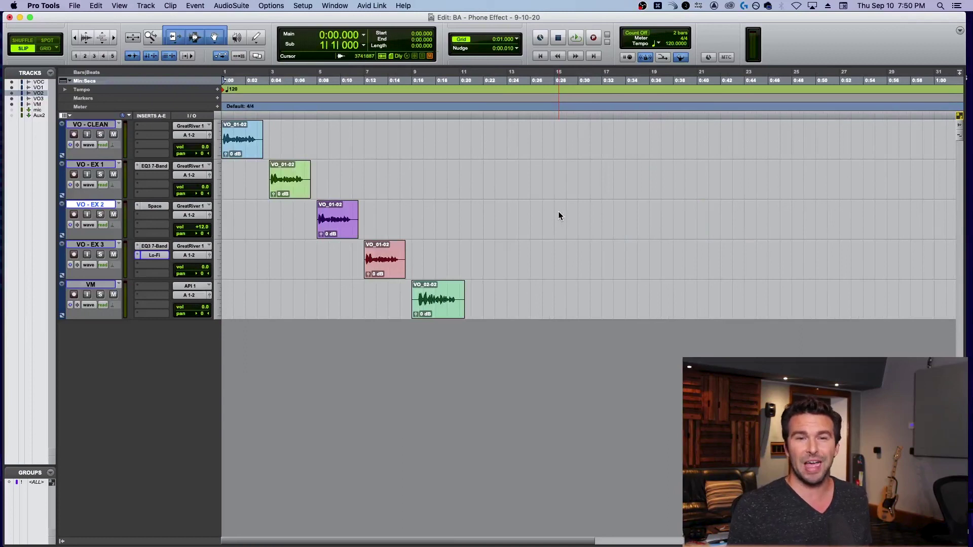
left_click(332, 214)
left_click(394, 210)
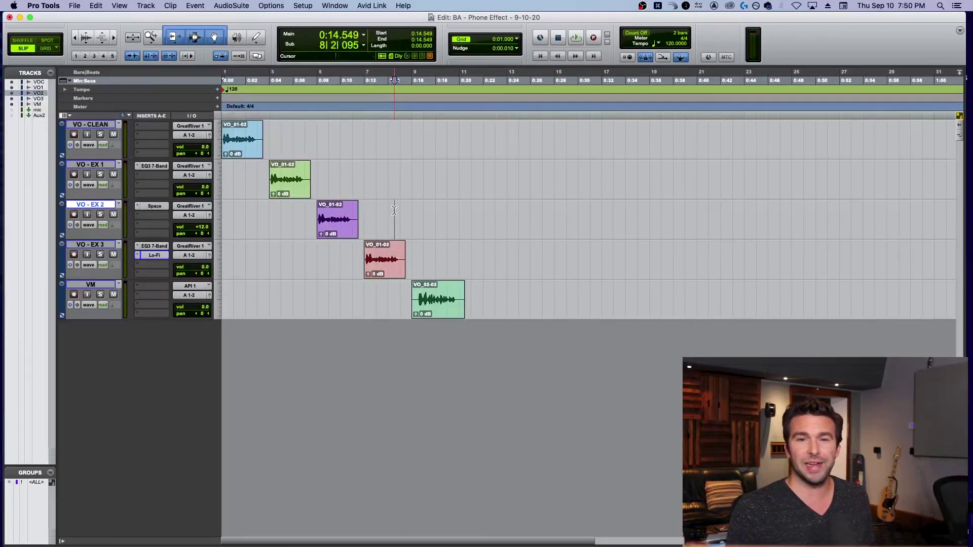
left_click(344, 213)
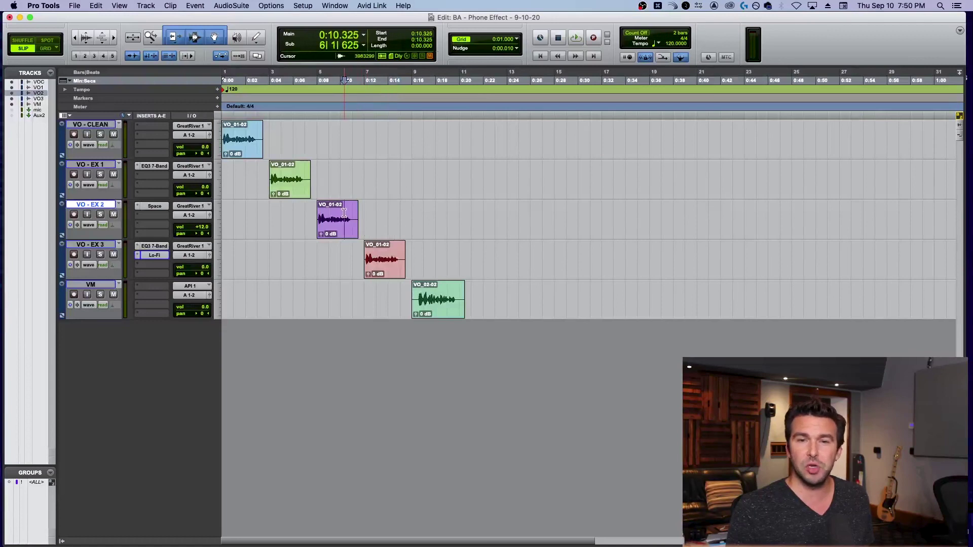
left_click(284, 172)
left_click(248, 169)
left_click(243, 169)
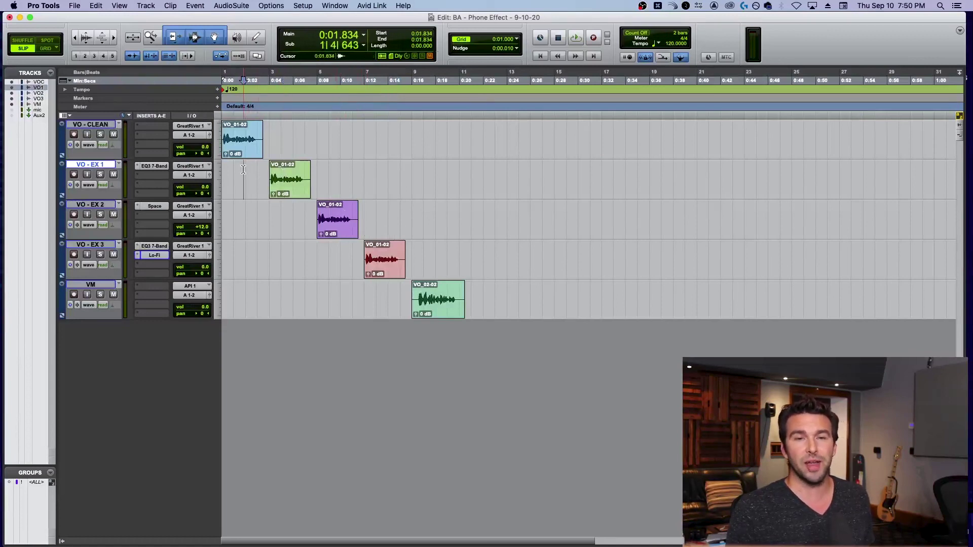